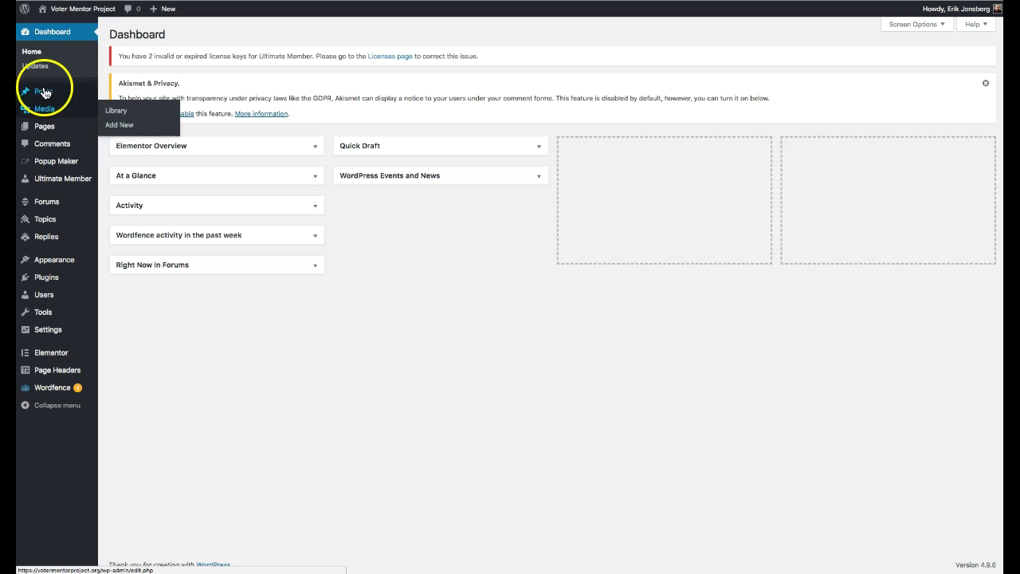
Start a new blog post and title it "New Post"
click(126, 109)
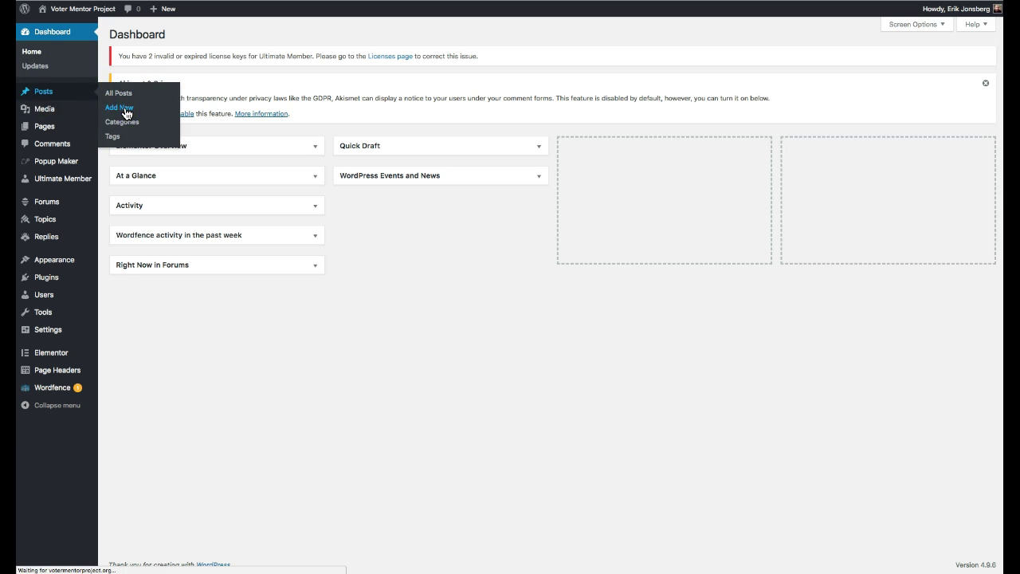
click(146, 146)
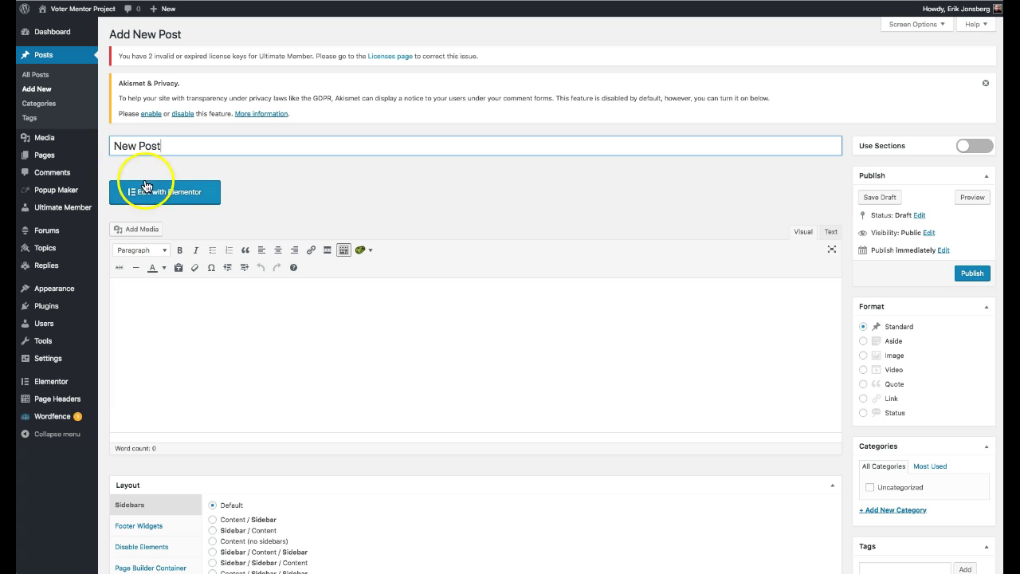
In the post's layout settings, choose 0 footer widgets and disable the top bar, header, navigation and footer
scroll(247, 416, down, 3)
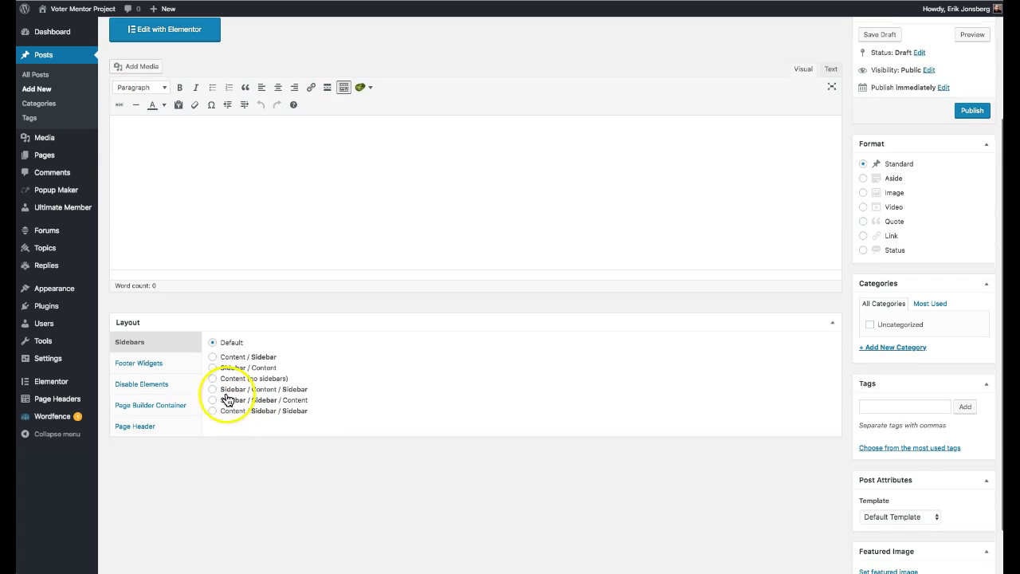
click(172, 363)
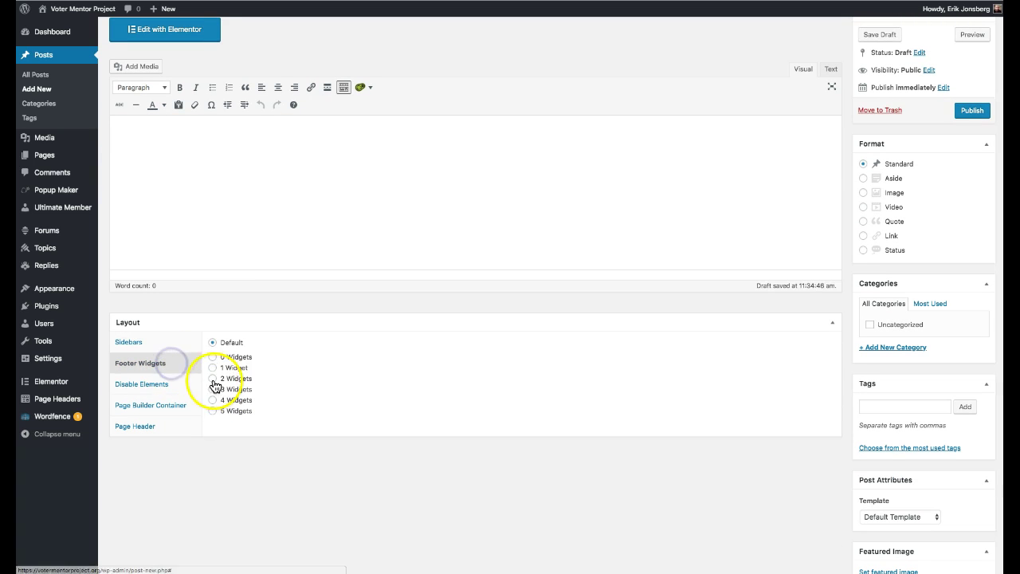
click(212, 357)
click(155, 388)
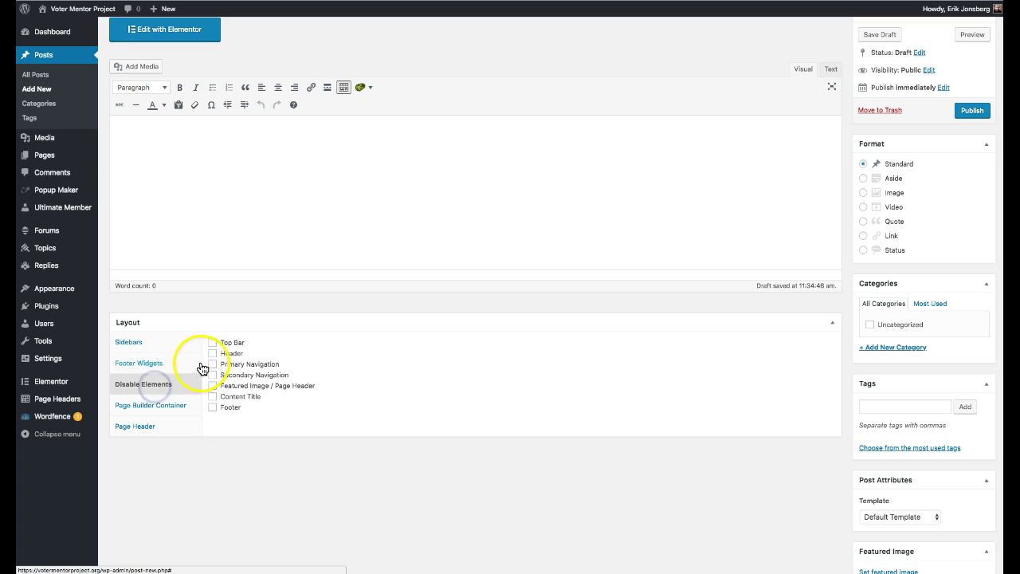
click(212, 343)
click(212, 353)
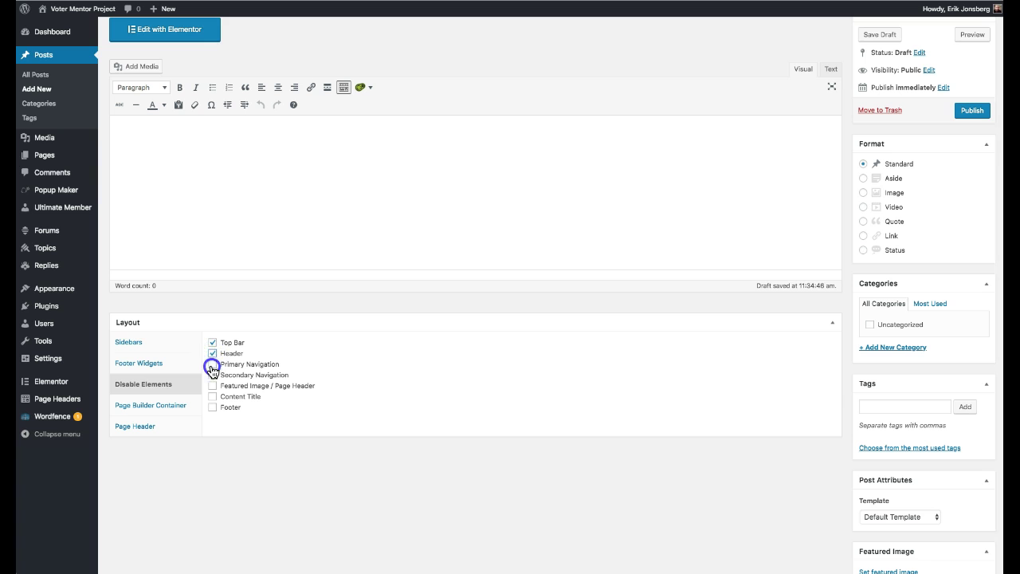
click(212, 374)
click(212, 407)
Set the post's page builder container to Full Width and display the page header options
click(166, 405)
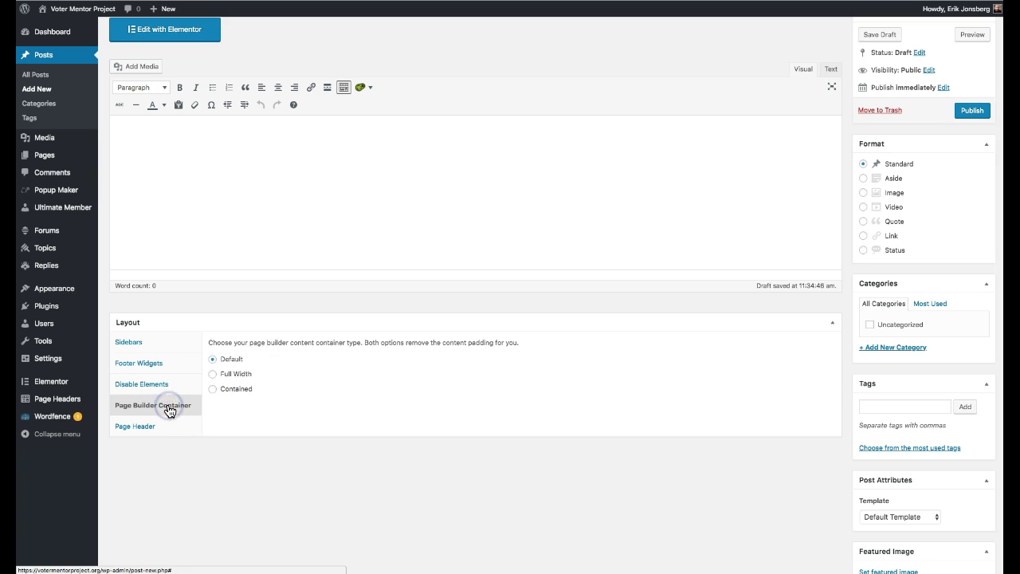
click(212, 374)
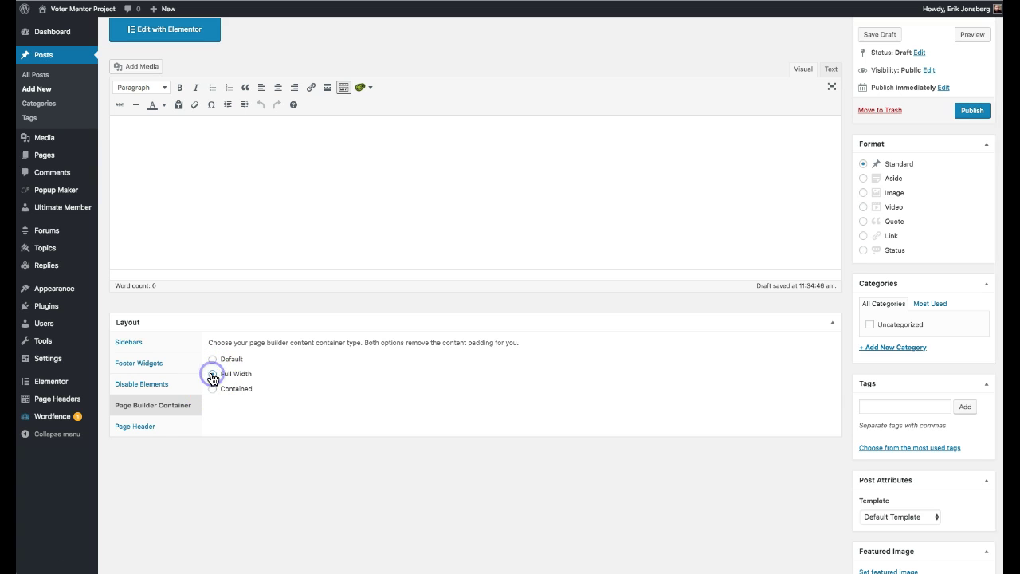
click(172, 431)
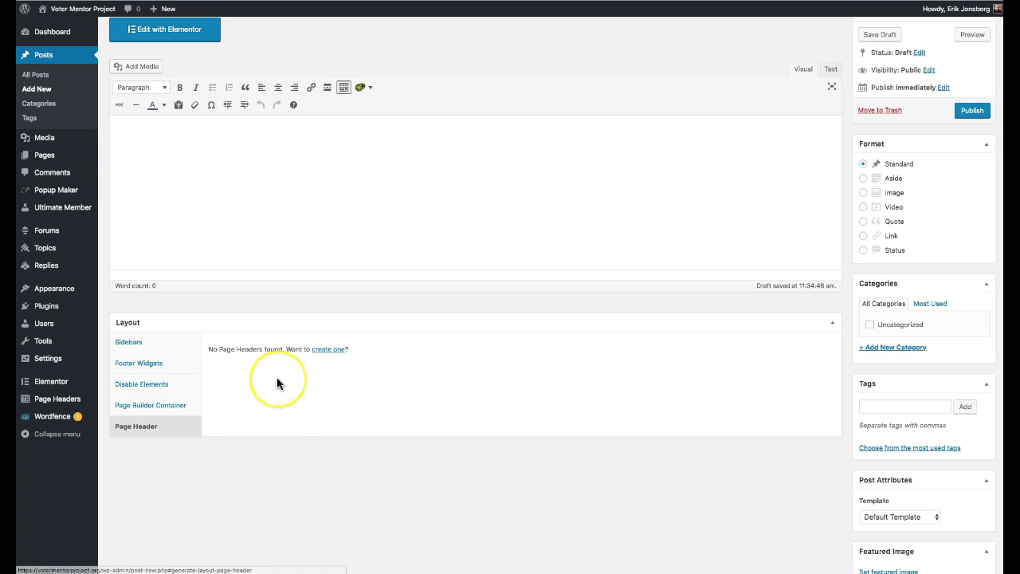
Create a new post category named "News"
scroll(276, 378, up, 5)
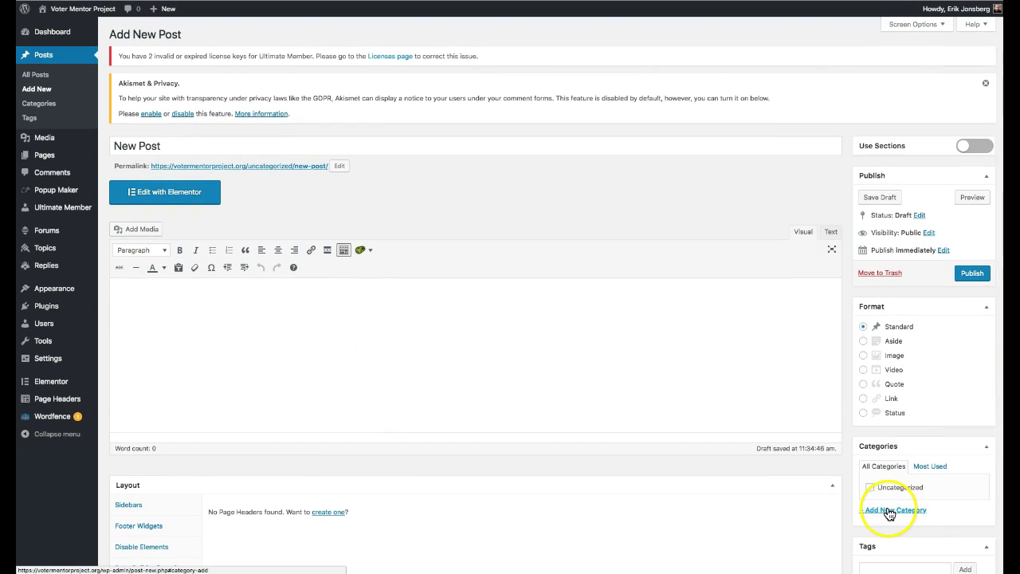
click(888, 514)
scroll(887, 512, down, 2)
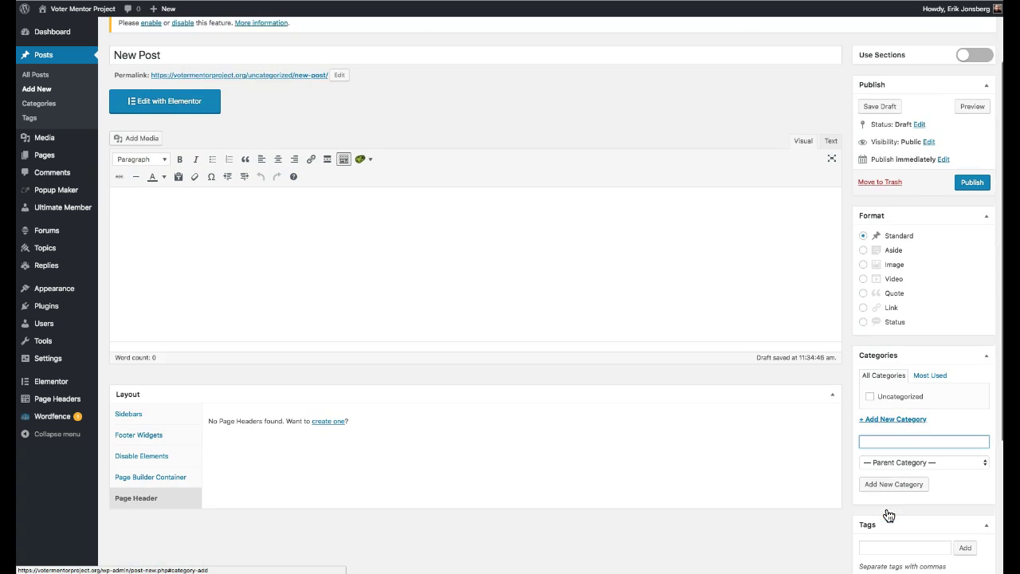
click(876, 443)
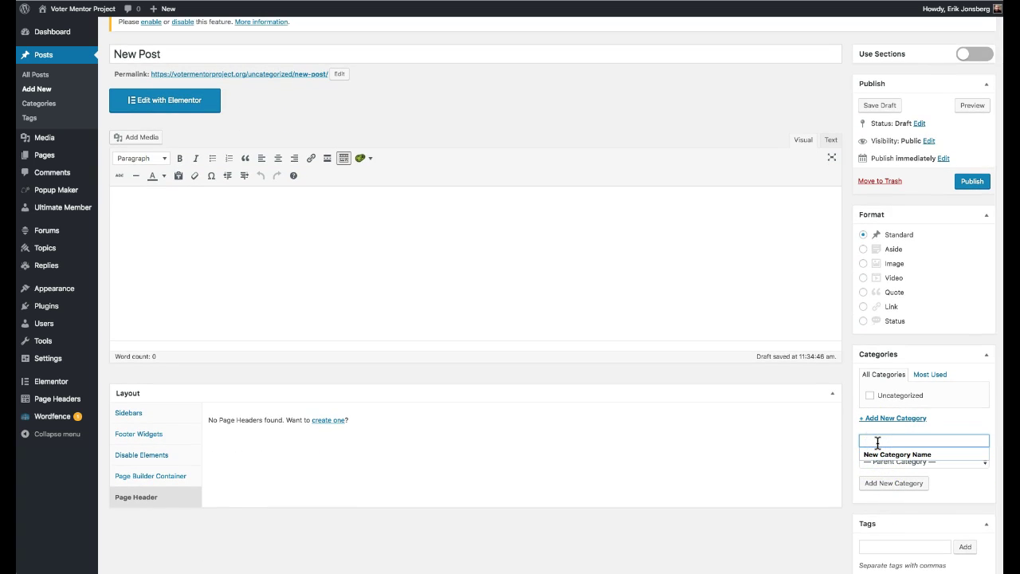
text(News)
click(879, 478)
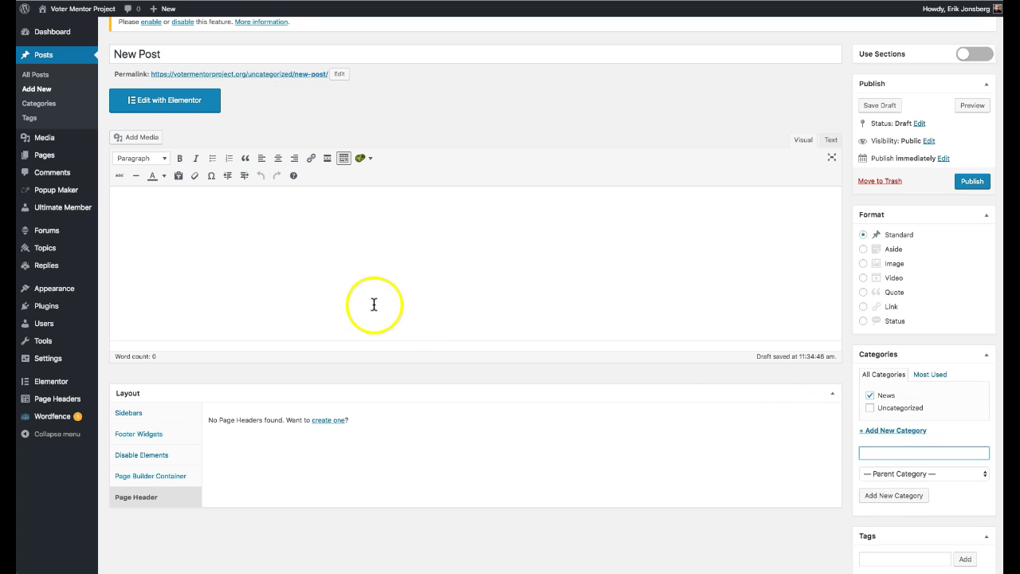
Open the post in the Elementor editor and add a new single-column section
scroll(373, 305, up, 2)
click(178, 195)
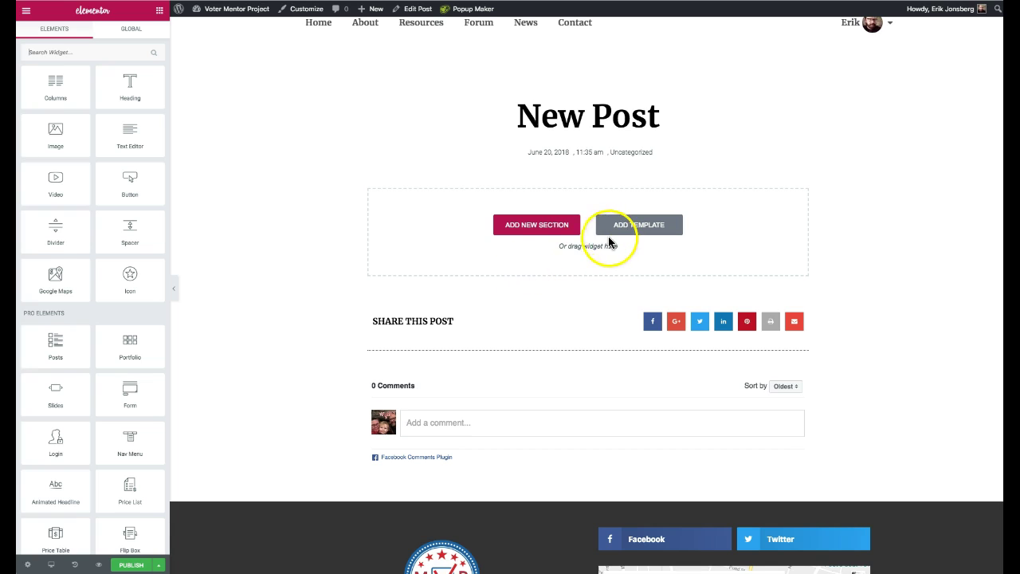
click(545, 233)
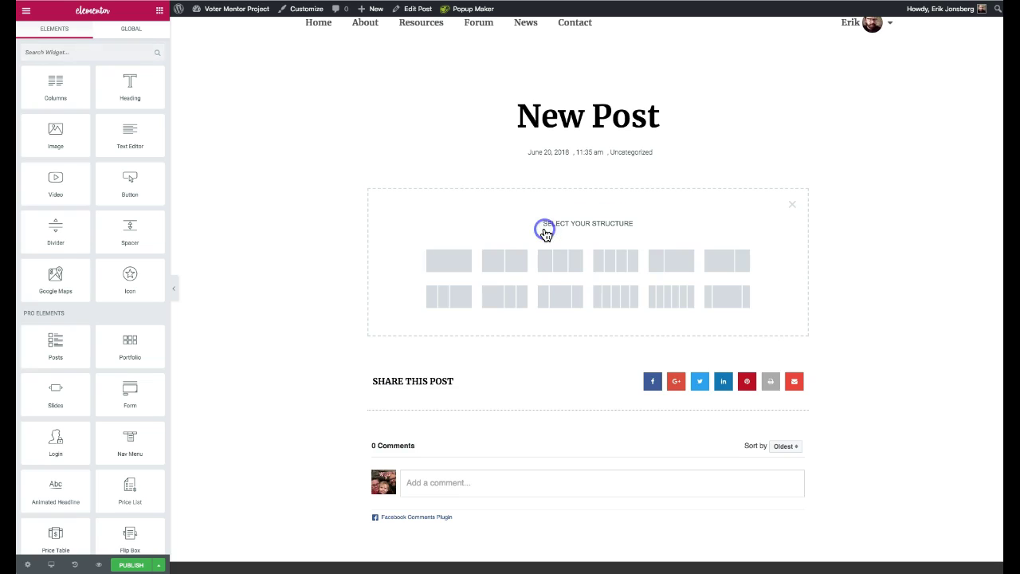
click(454, 259)
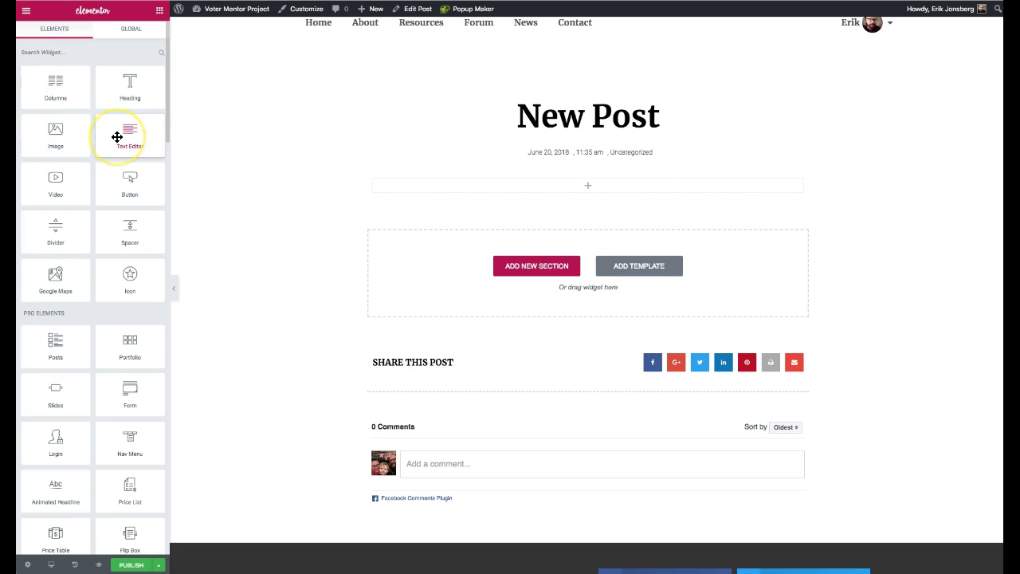
Place a Text Editor widget in the new section and replace its placeholder text with "This is the content of my new post."
drag(118, 137, 492, 184)
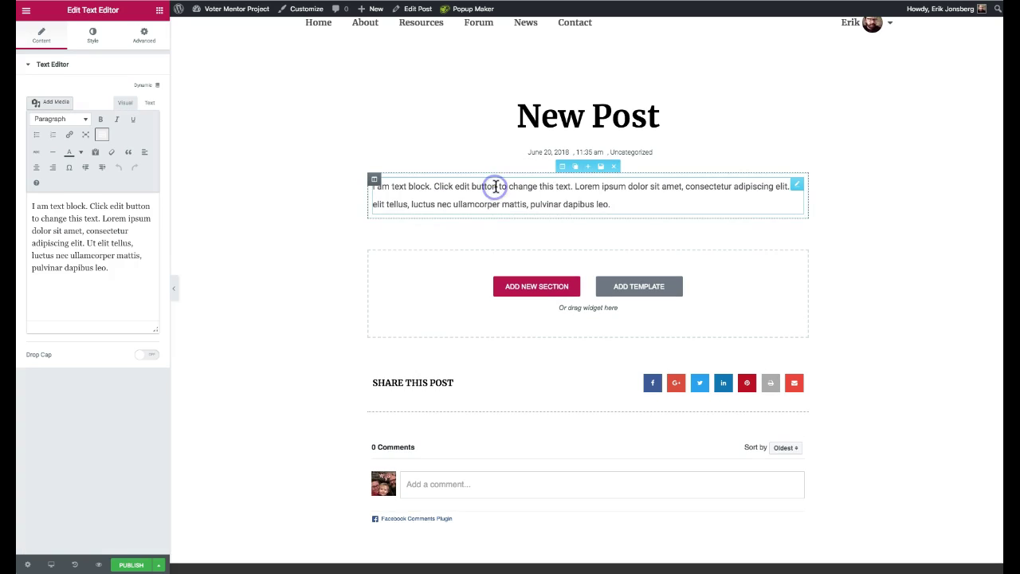
drag(116, 269, 31, 204)
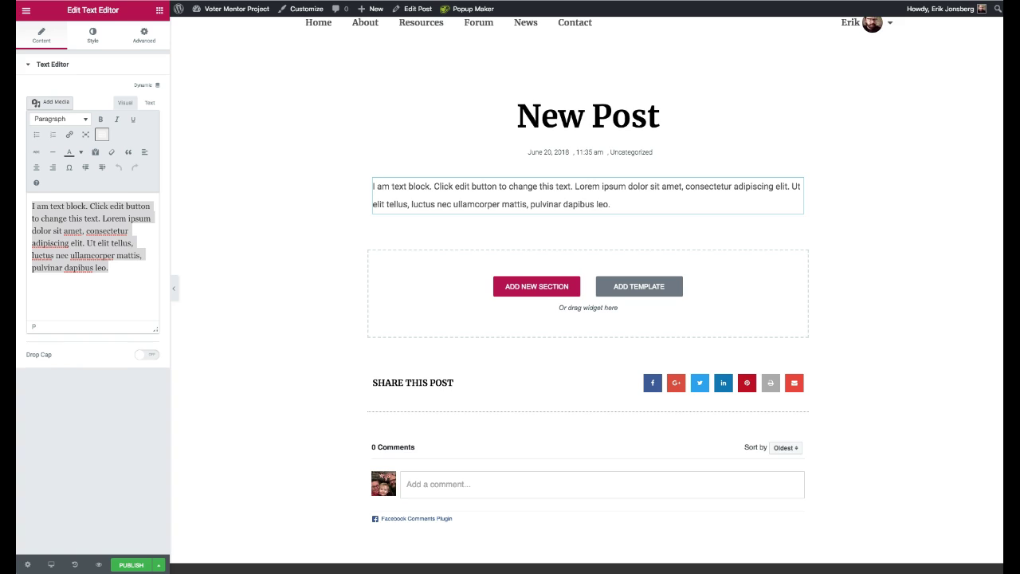
text(T)
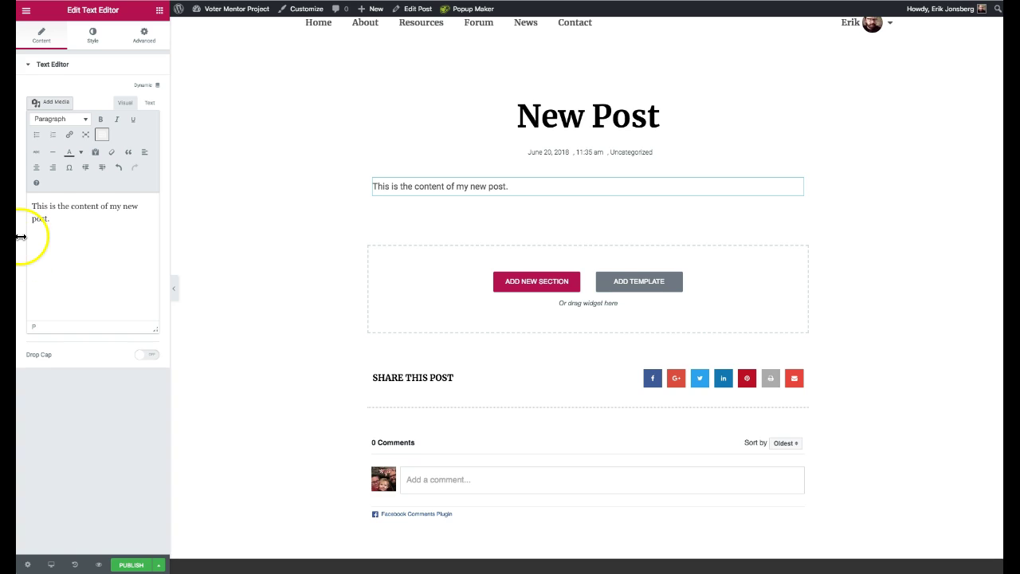
Publish the post and exit Elementor to the WordPress dashboard
click(130, 565)
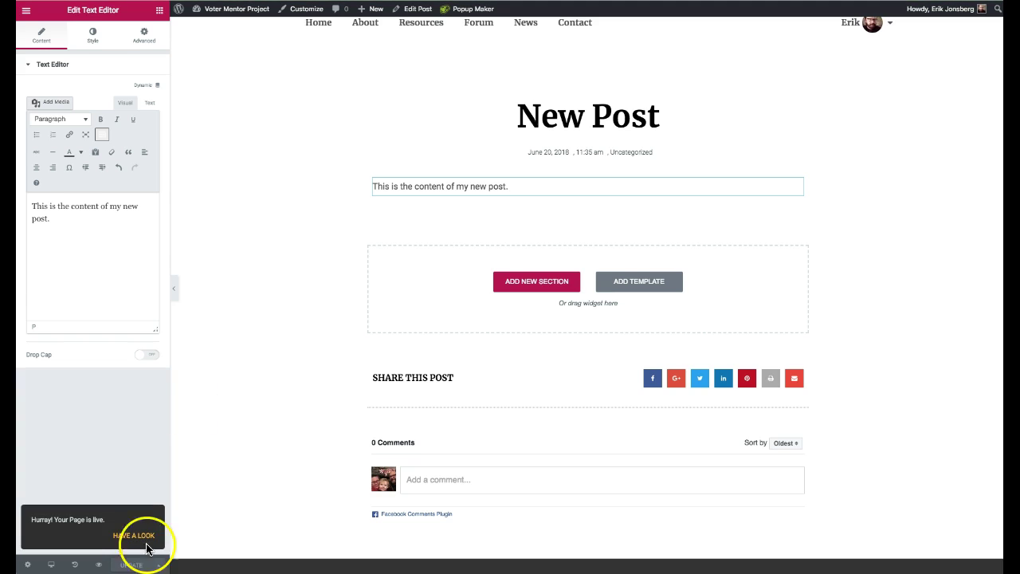
click(25, 14)
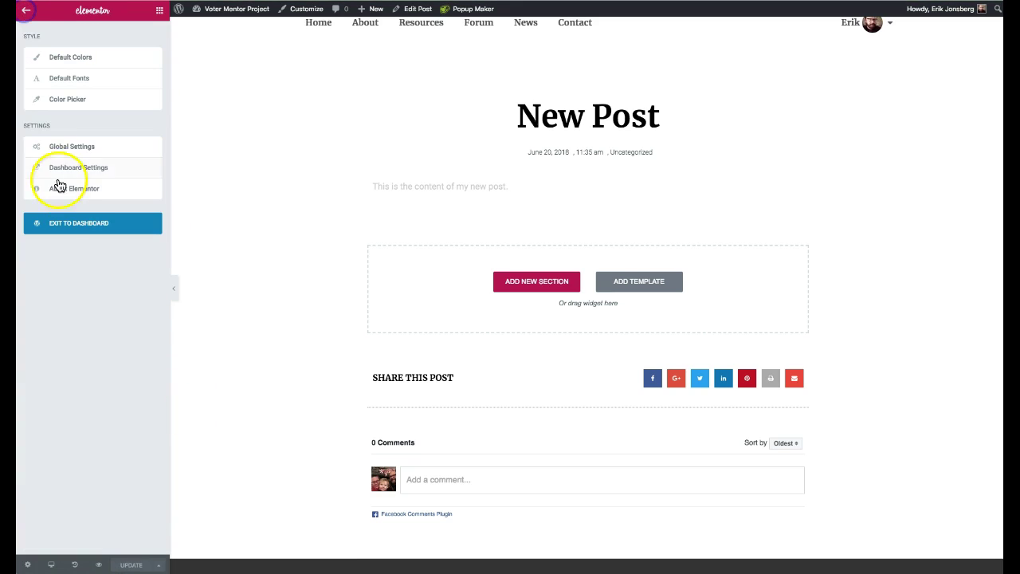
click(71, 224)
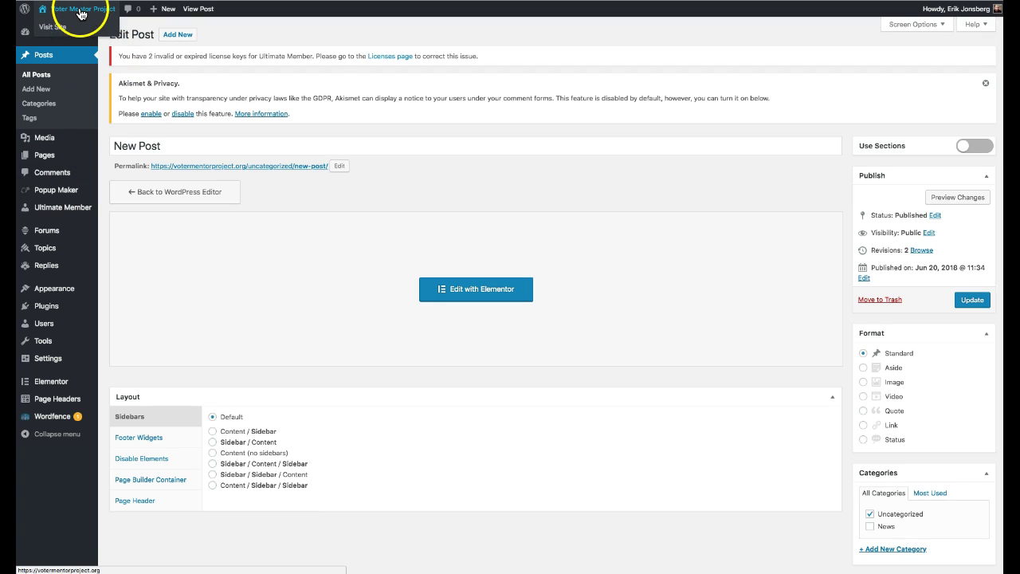
Visit the live site's News page and view the published New Post entry
click(81, 14)
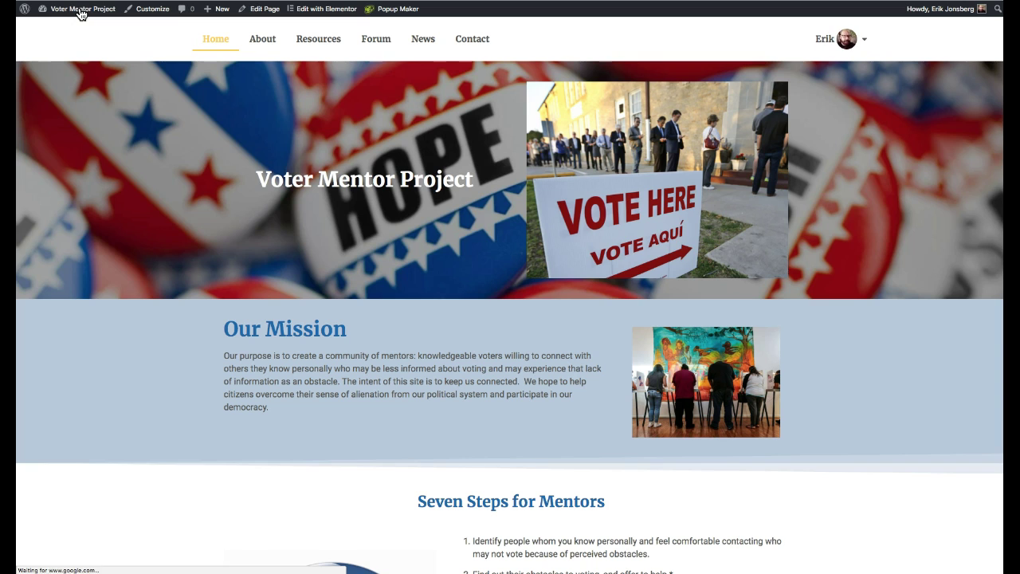
click(422, 39)
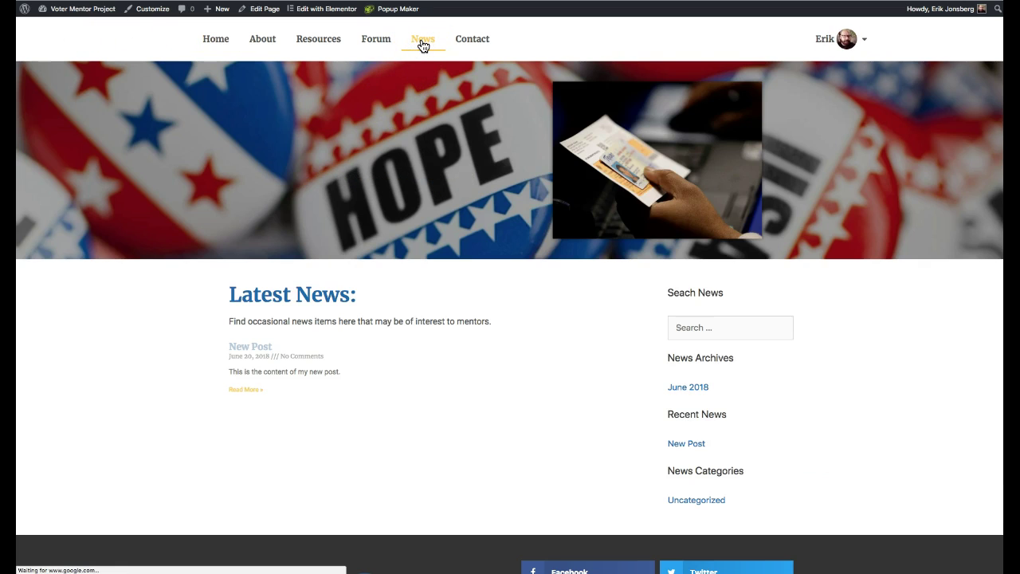
click(250, 347)
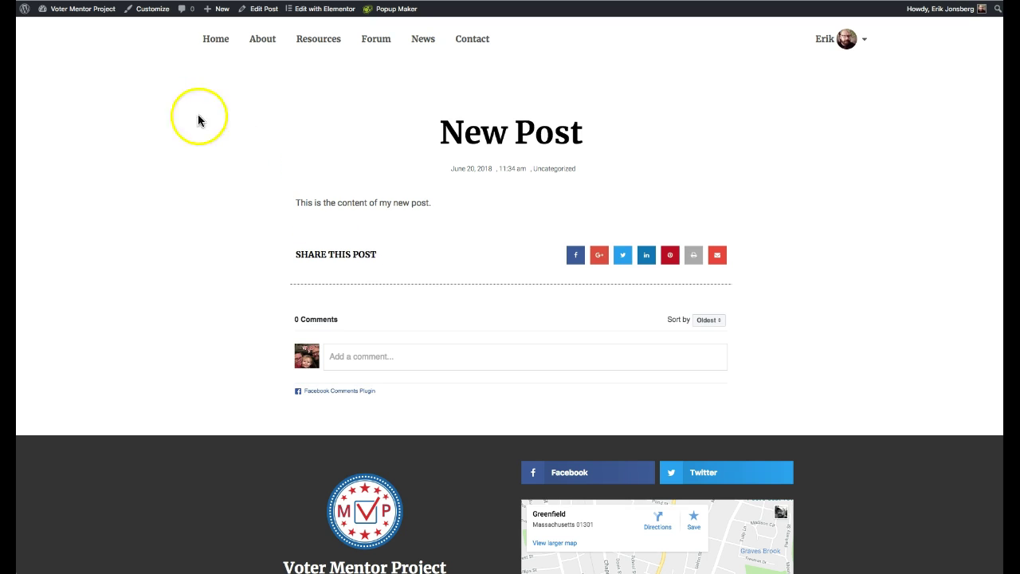
Return to the WordPress dashboard and open New Post in Elementor from the list of all posts
click(56, 30)
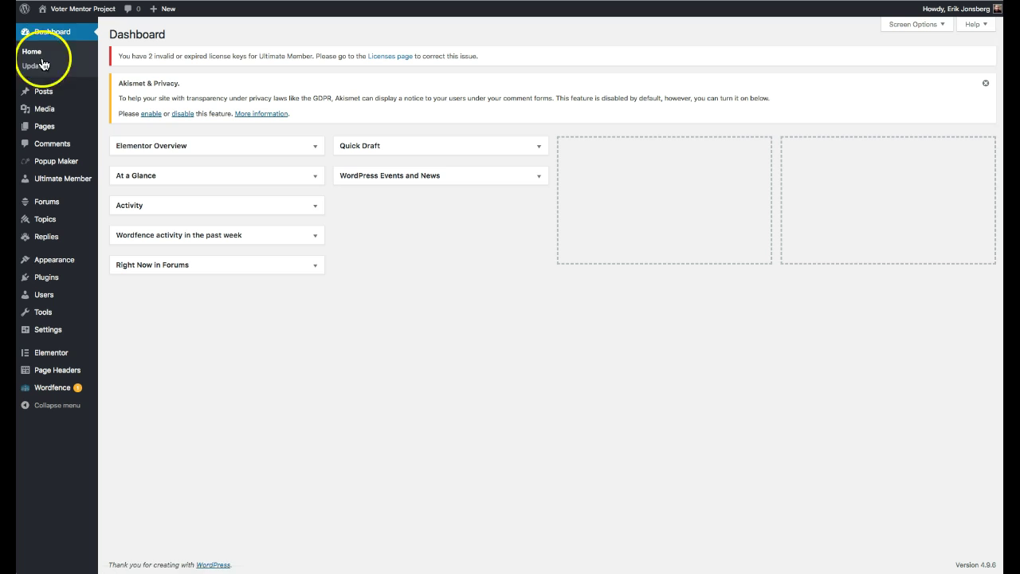
mouse_move(42, 110)
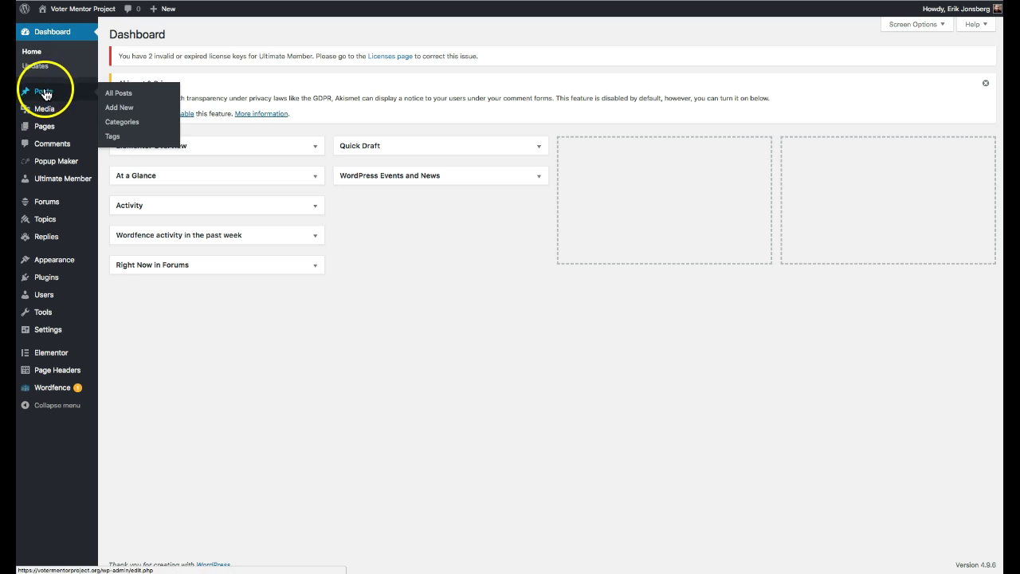
click(131, 97)
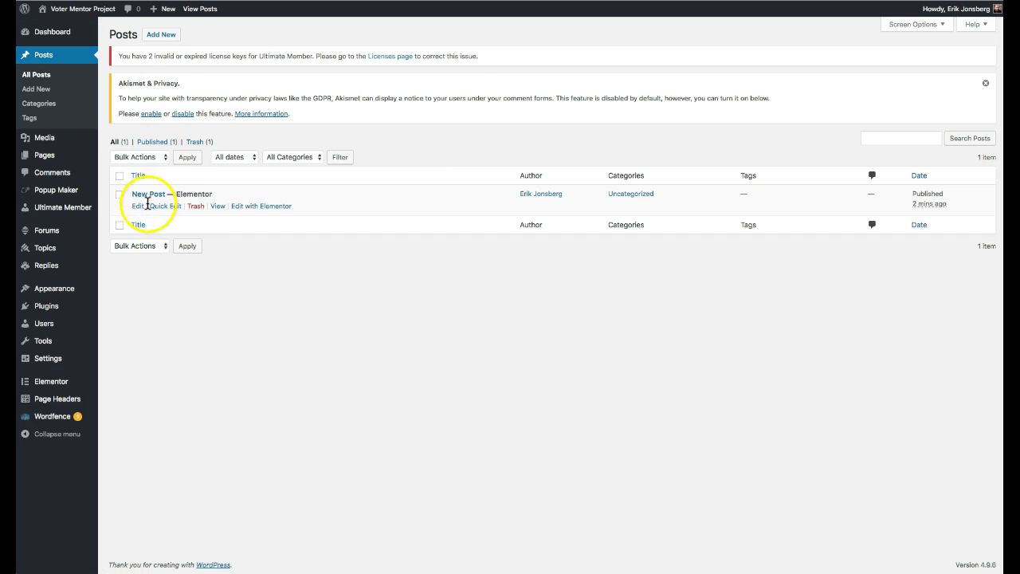
click(257, 207)
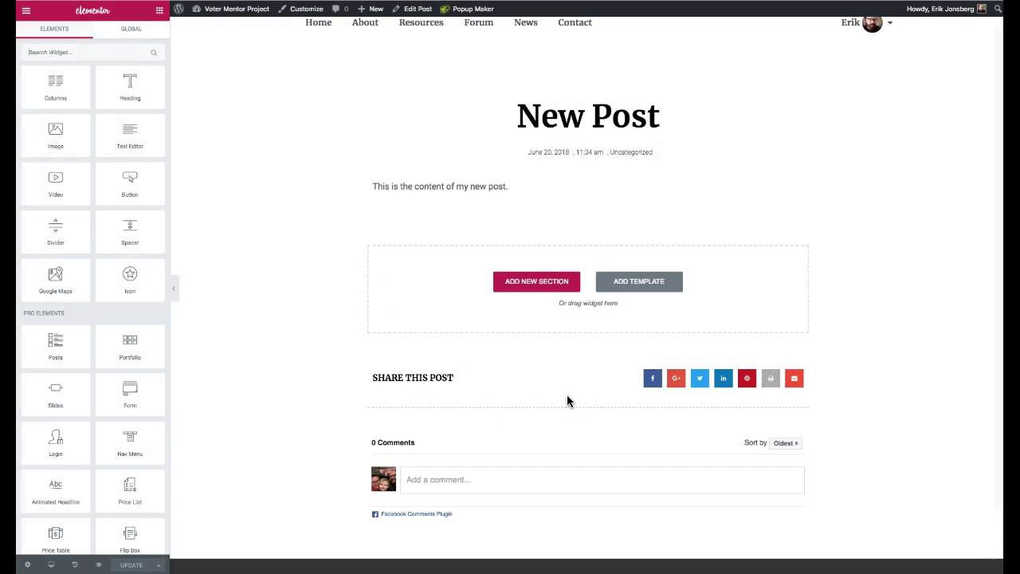
Exit Elementor to the post's edit screen and set e-voting.jpg from the media library as its featured image
click(26, 11)
click(54, 226)
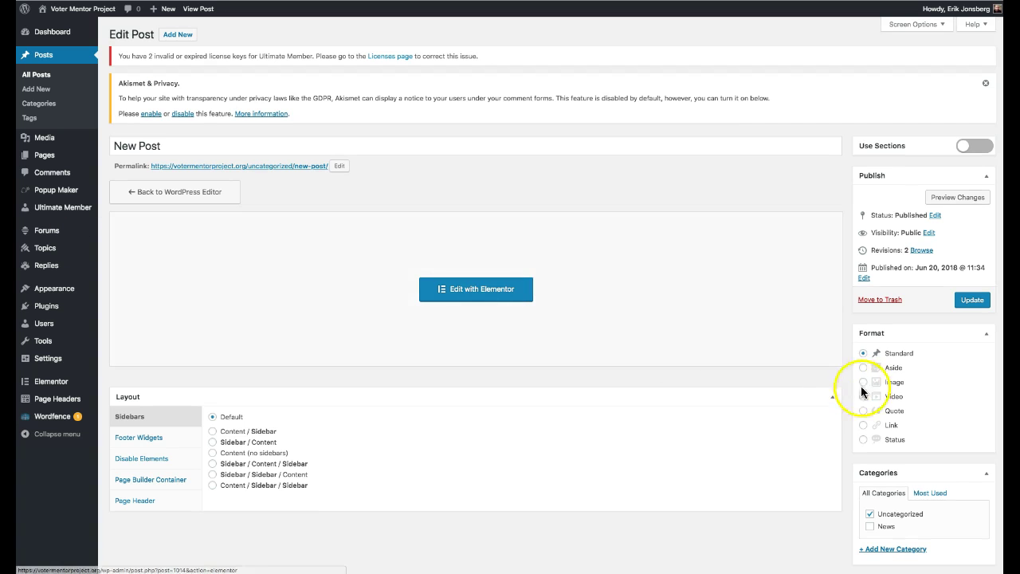
scroll(862, 391, down, 5)
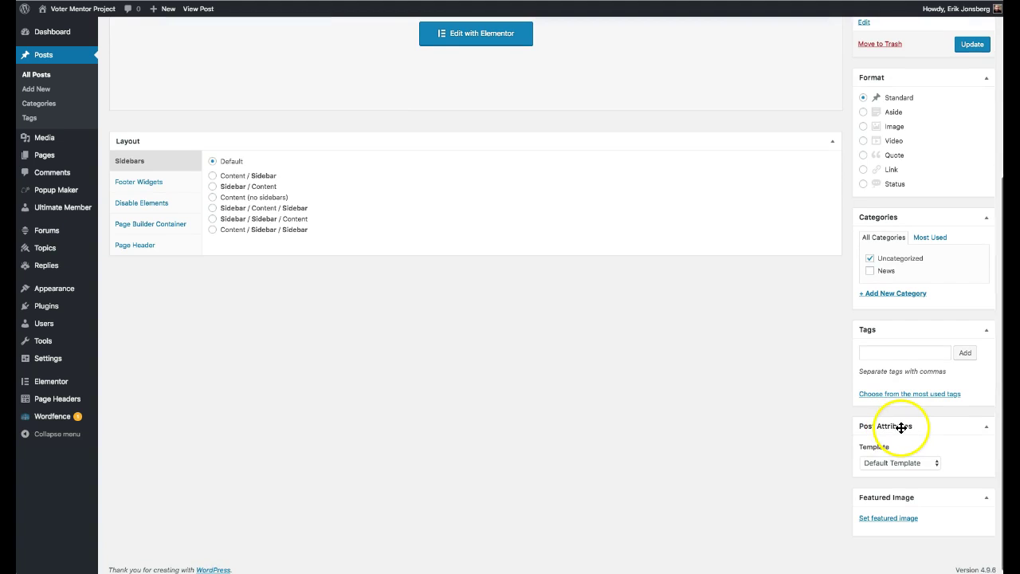
click(885, 519)
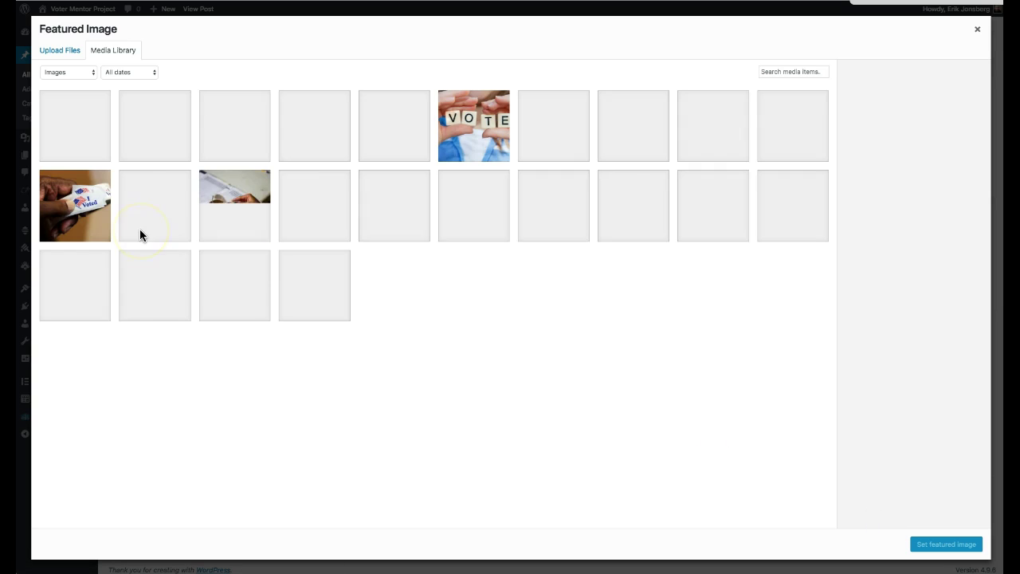
click(291, 137)
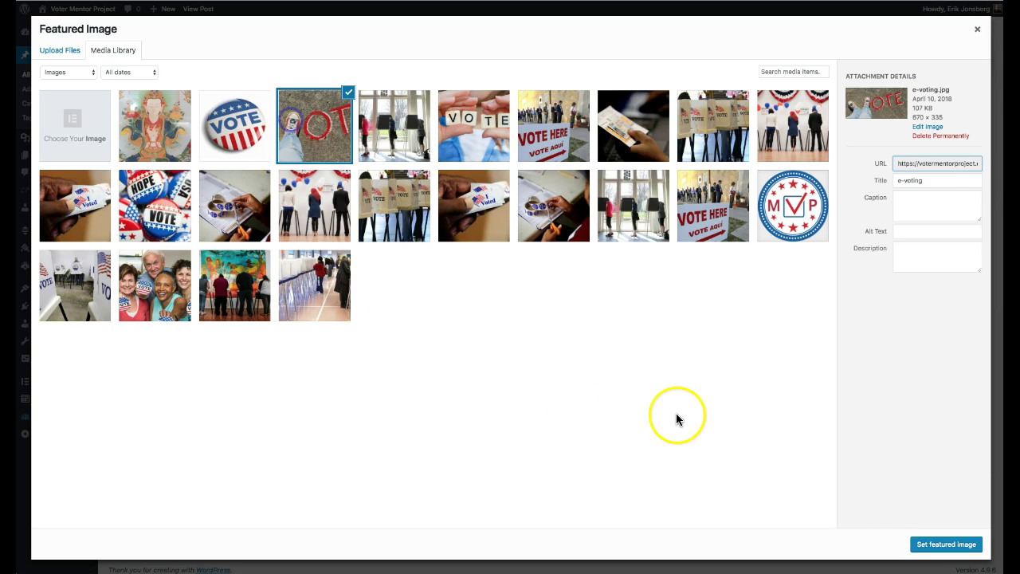
click(932, 545)
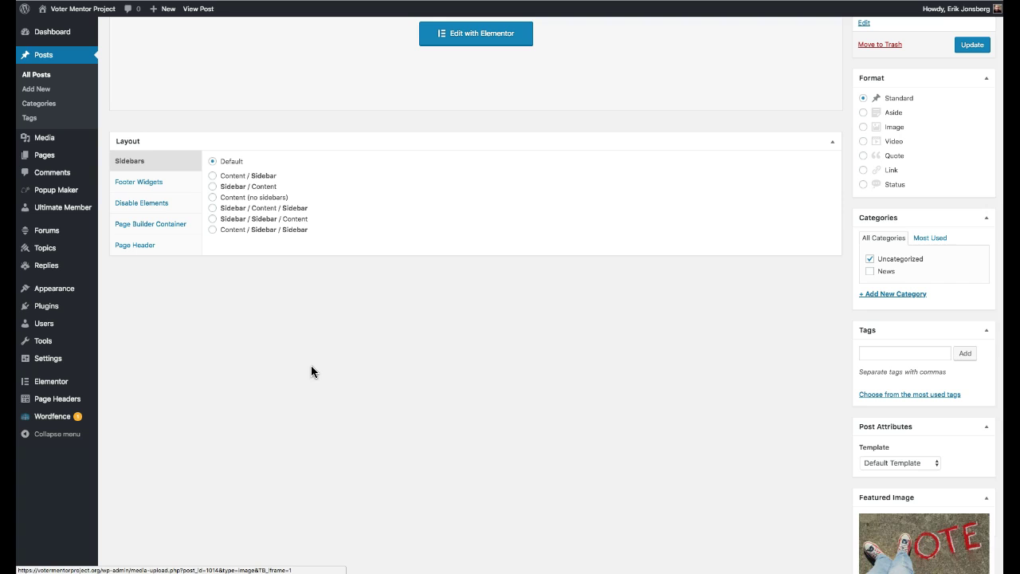
scroll(531, 346, up, 5)
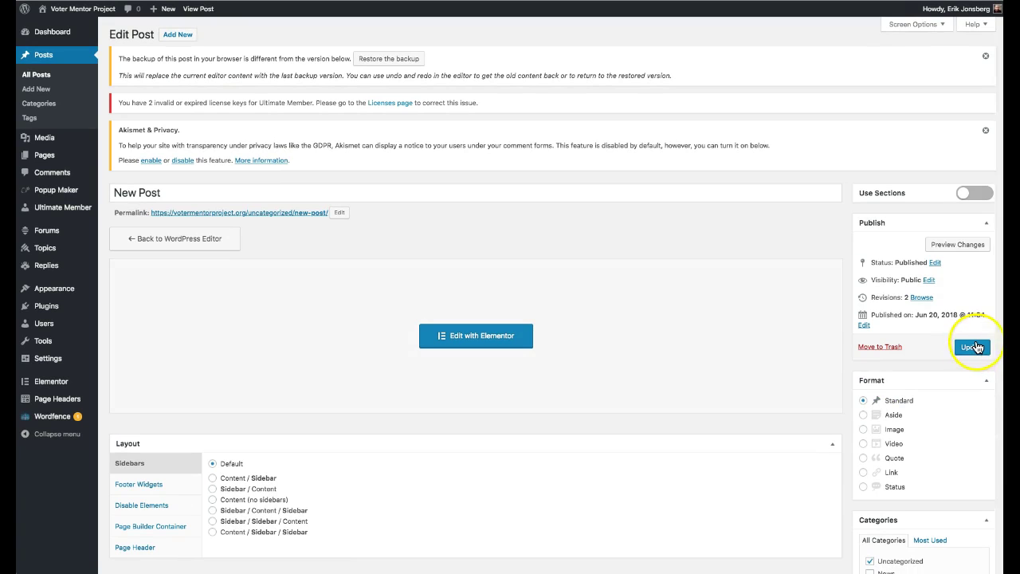
Update the published New Post entry to save its new featured image
click(976, 347)
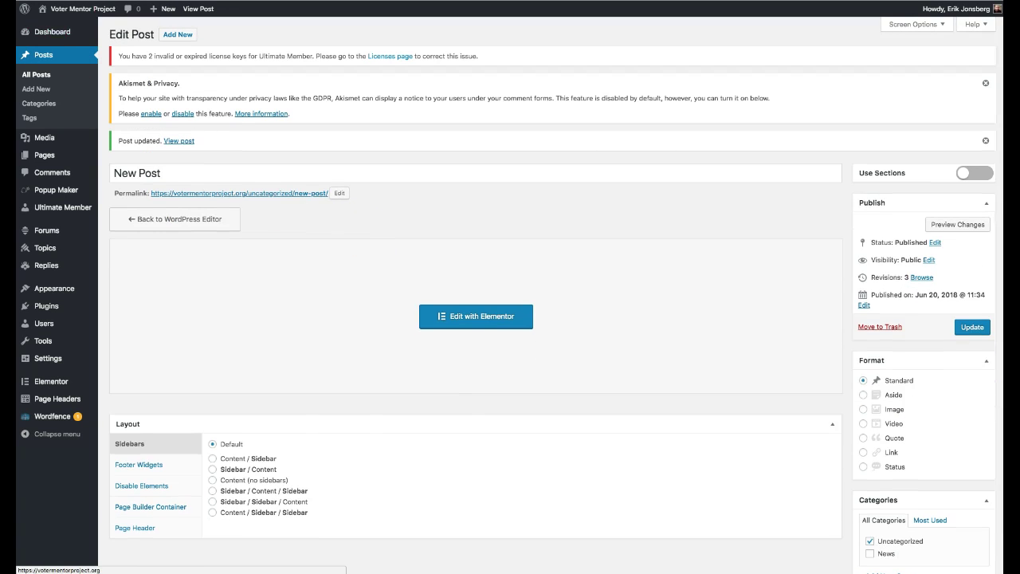
mouse_move(69, 9)
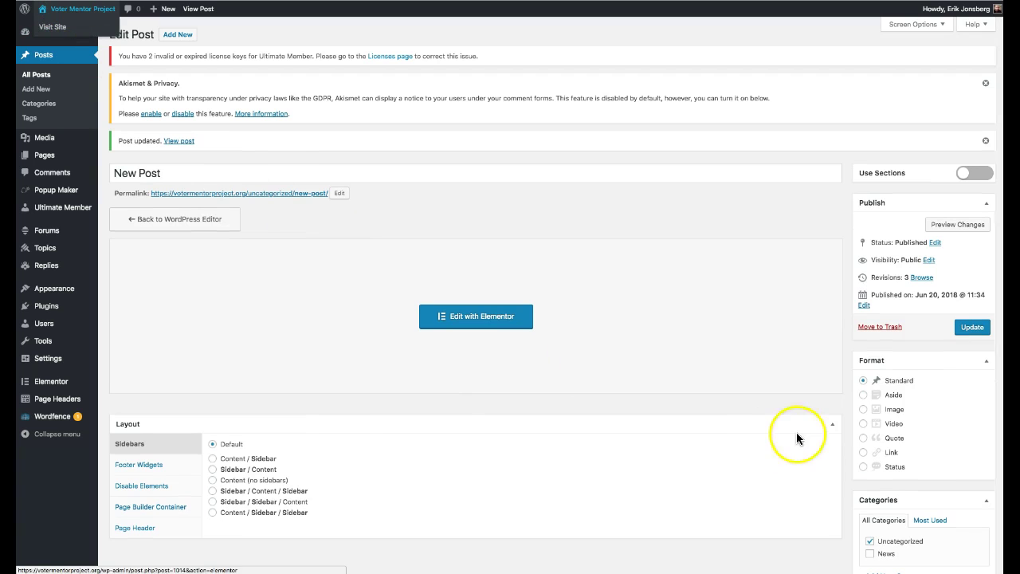
click(975, 328)
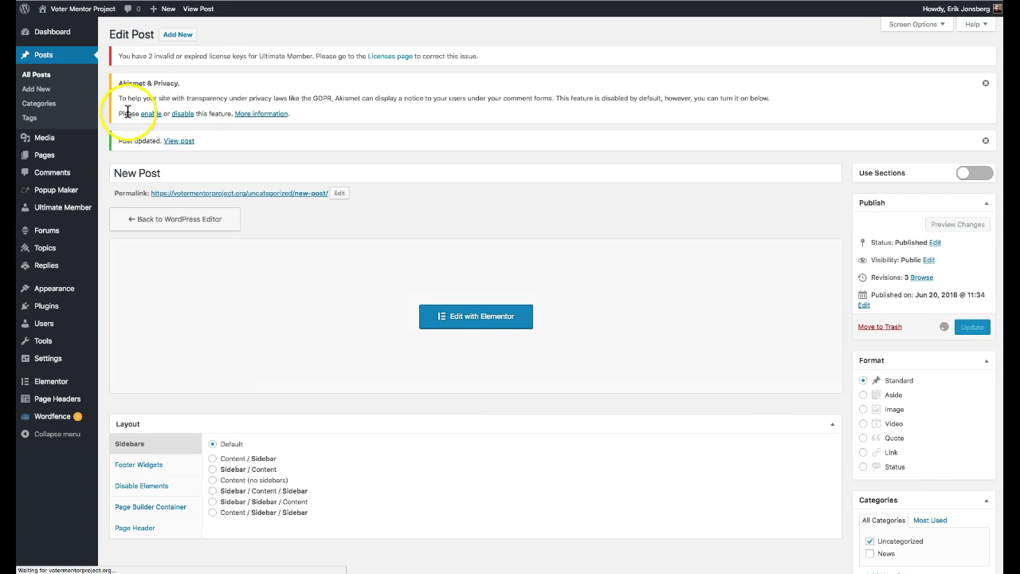
Visit the live site's News page and open the New Post entry to check its featured image
mouse_move(79, 13)
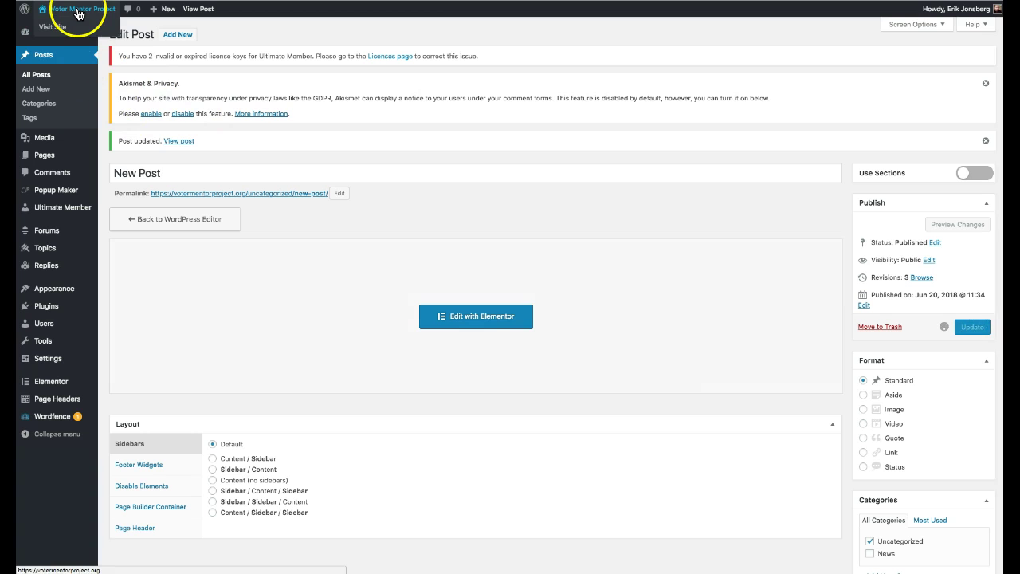
click(79, 10)
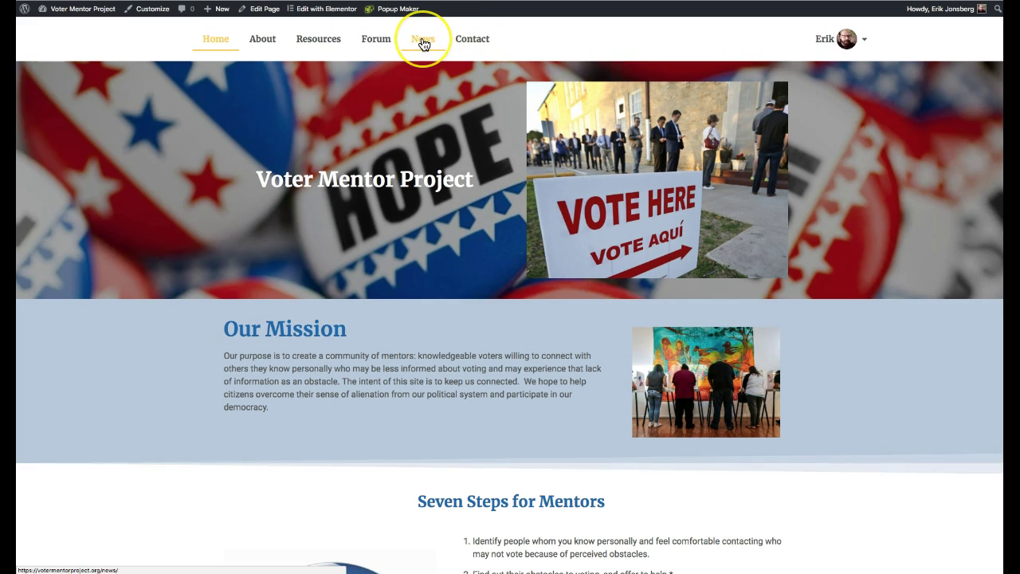
click(423, 44)
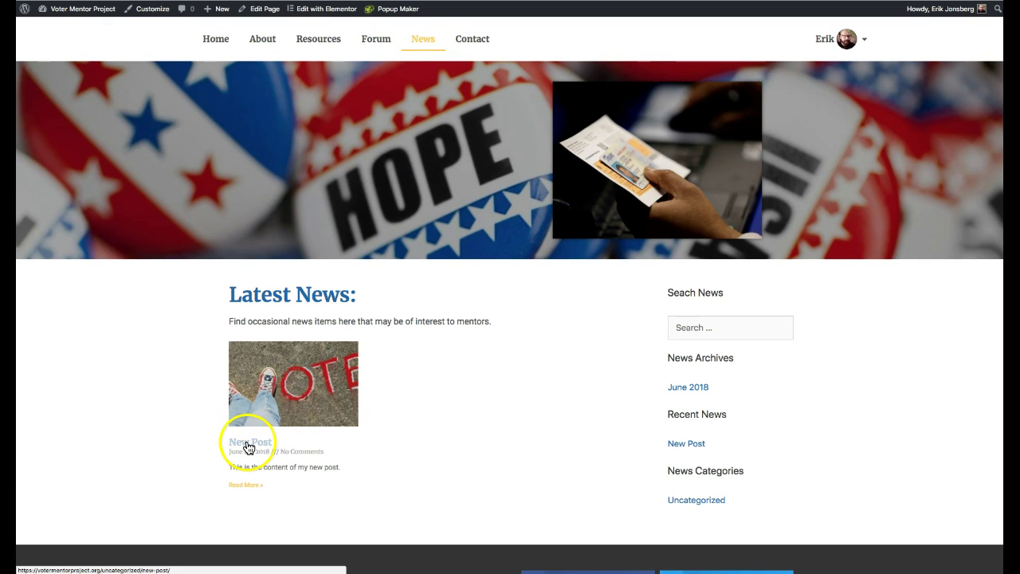
click(247, 445)
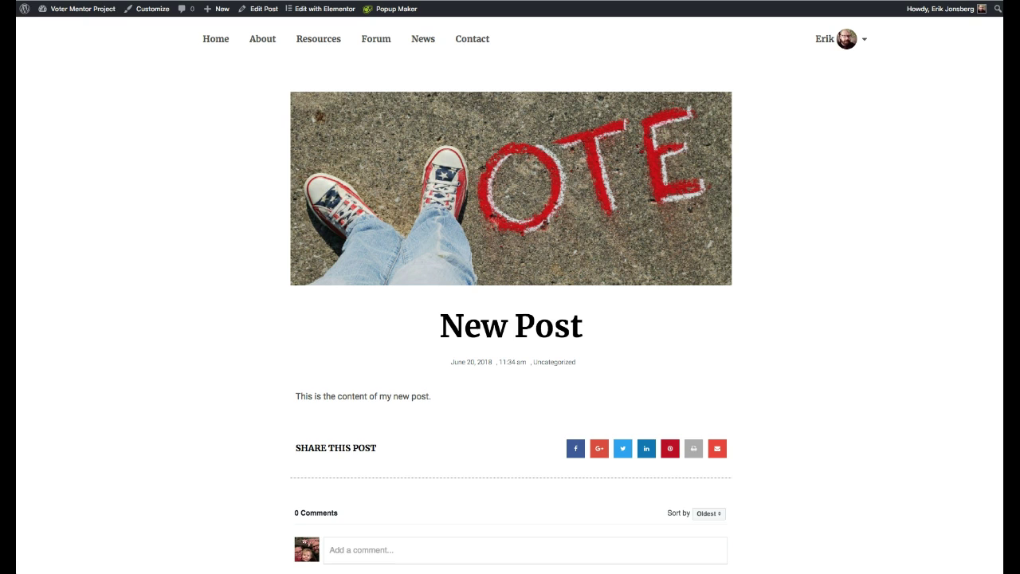
Return from the live post to the WordPress dashboard
mouse_move(44, 12)
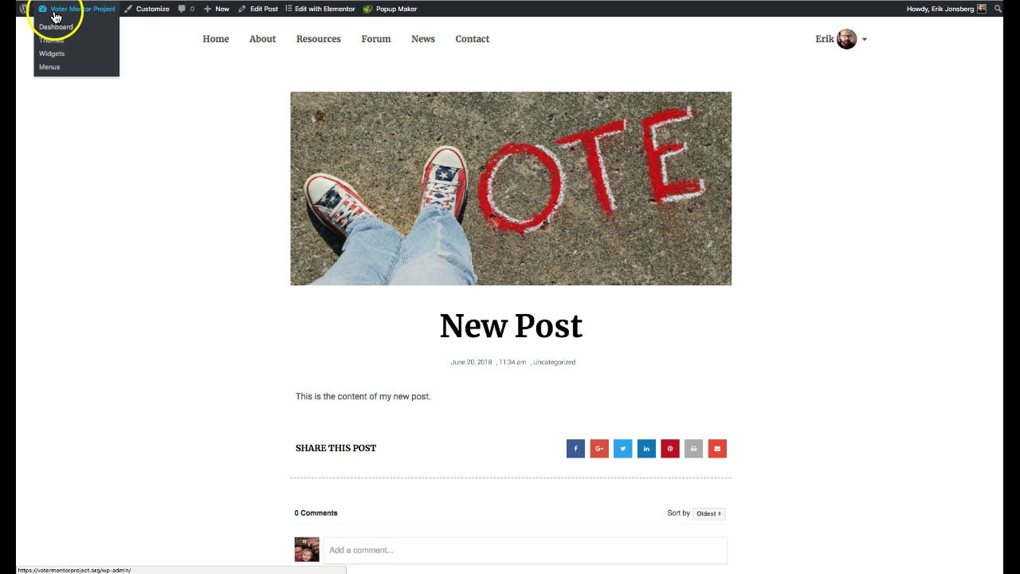